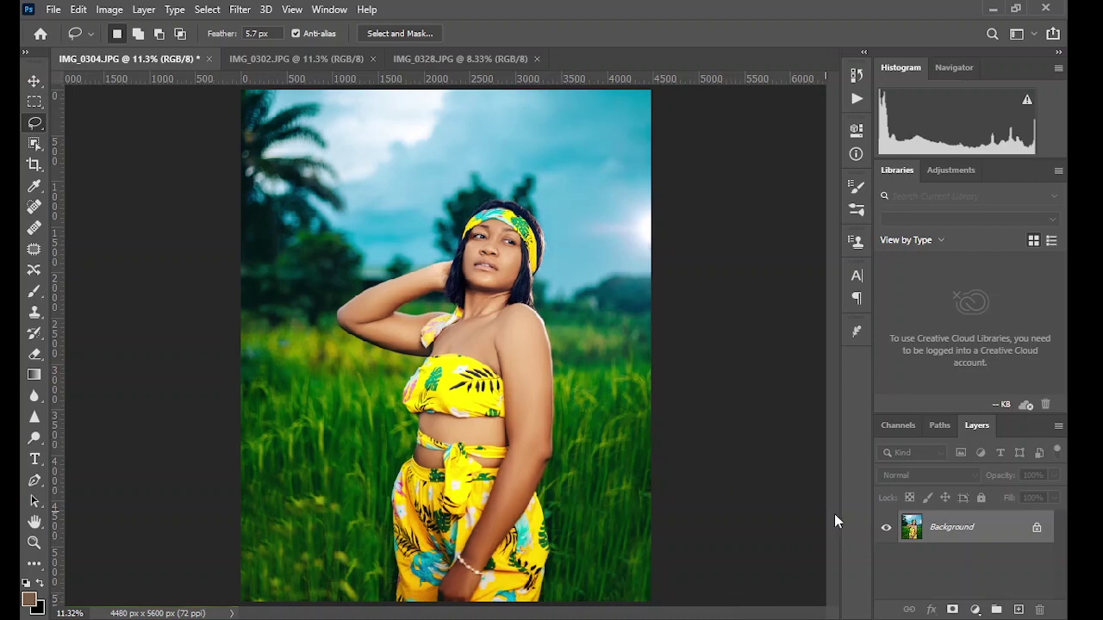
Drag the Background layer onto the New Layer button to create a Background copy layer
drag(1002, 537, 1018, 609)
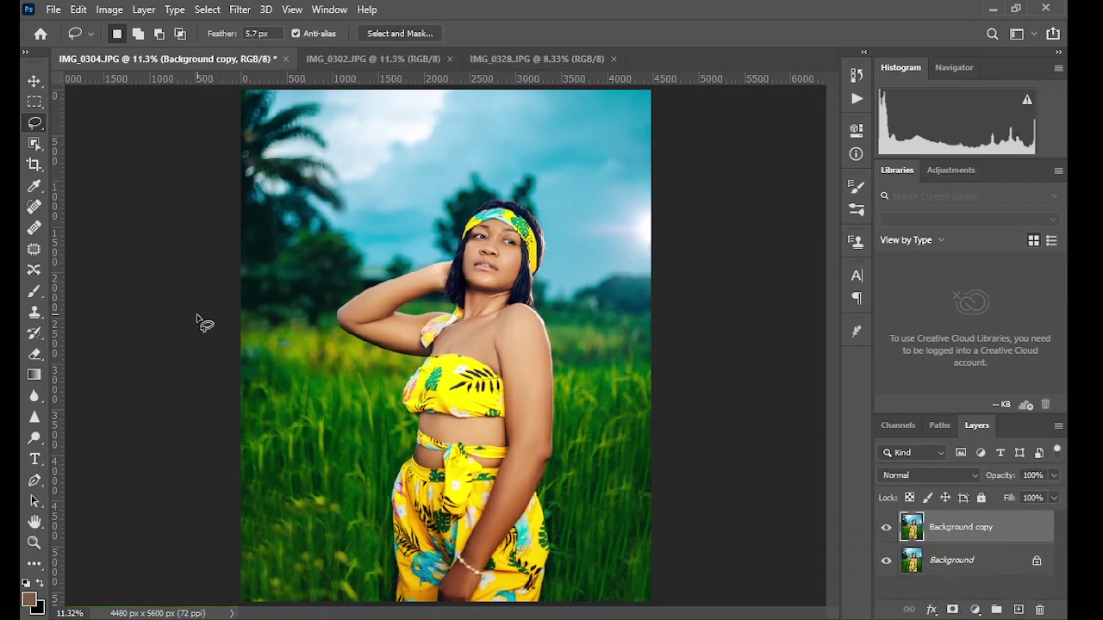
Use Select Subject on the woman and add a layer mask to Background copy
click(33, 144)
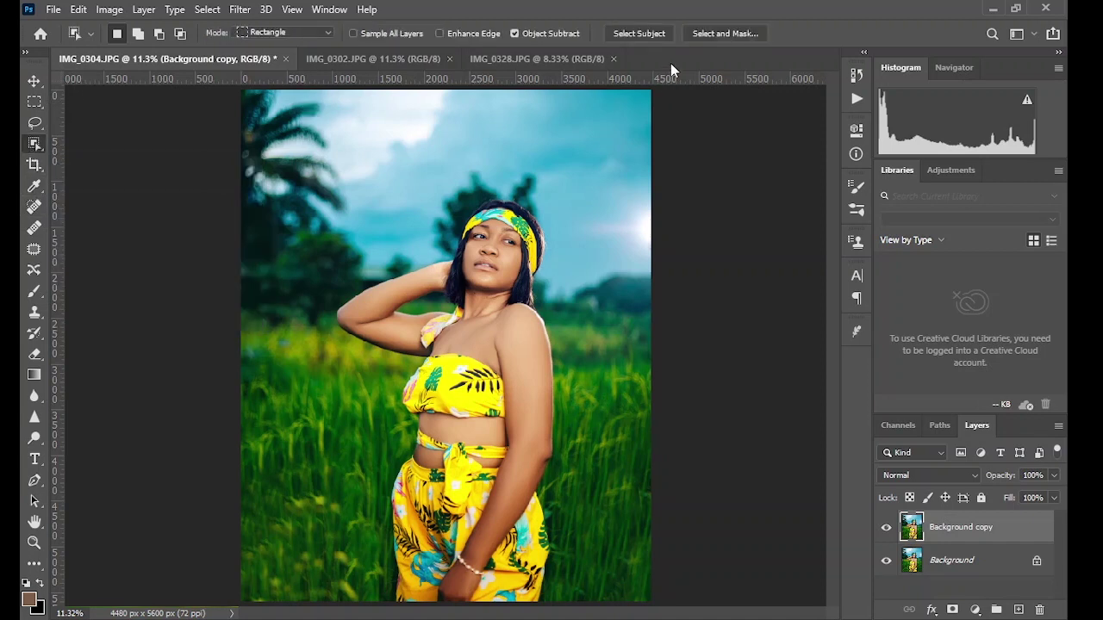
click(620, 33)
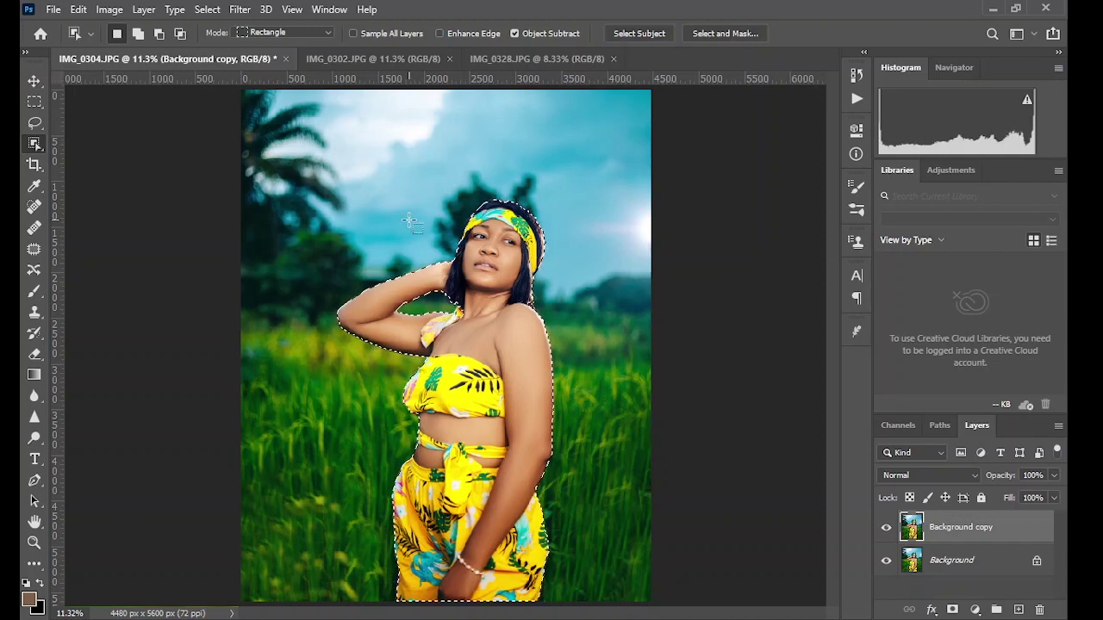
click(953, 610)
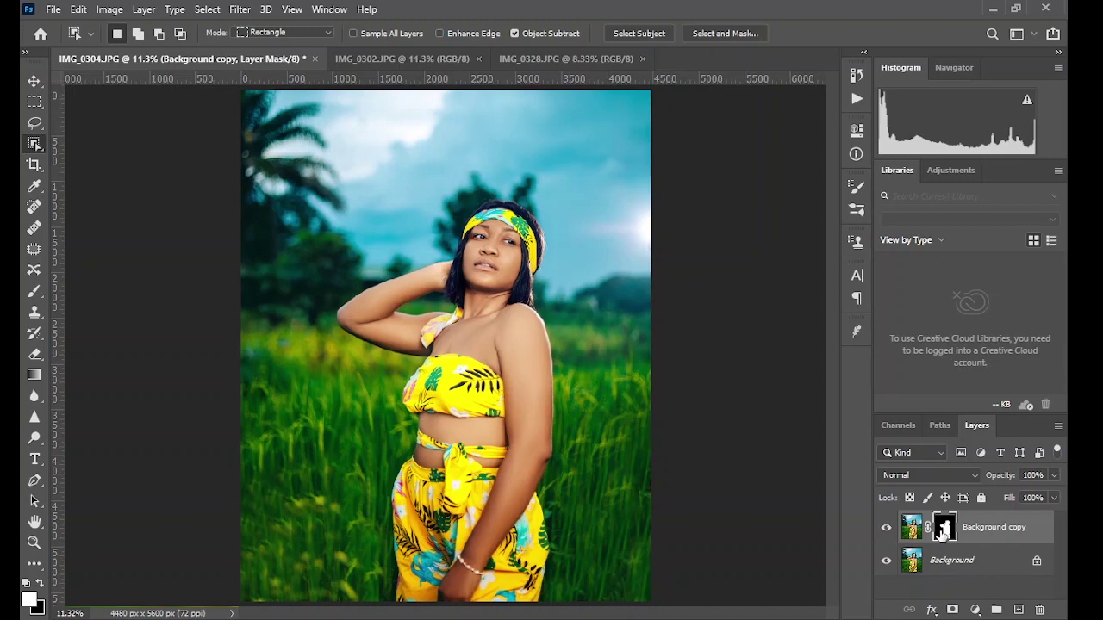
Show the mask as a red overlay, zoomed in on the woman's head, with an 80 px brush
key(backslash)
click(35, 542)
drag(334, 183, 571, 342)
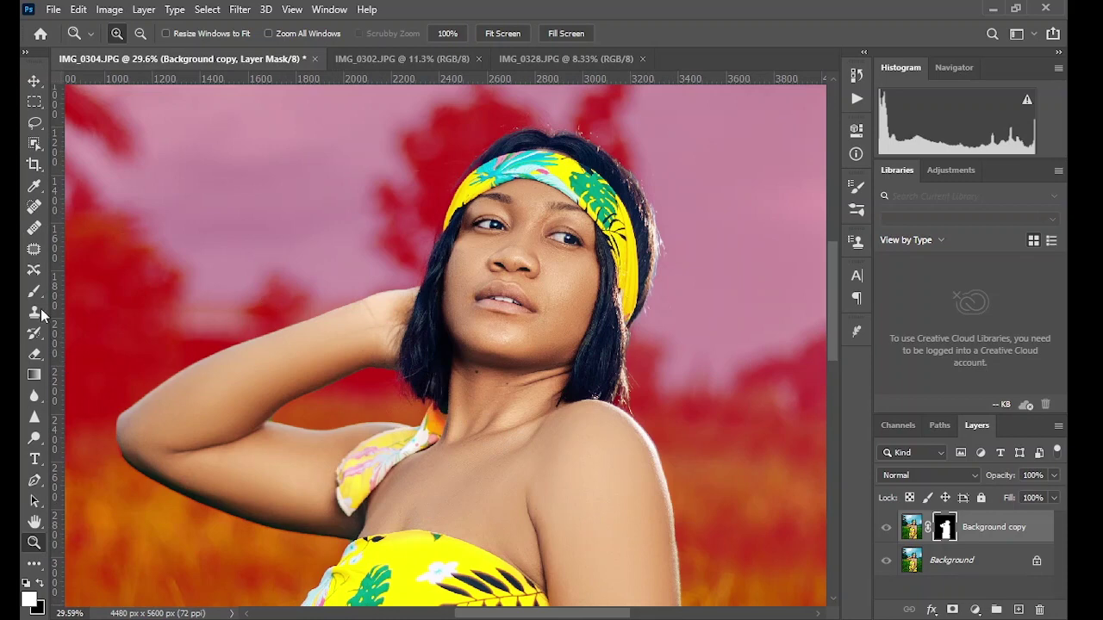
click(35, 291)
key(bracketright)
key(bracketright)
key(bracketright)
key(bracketright)
key(bracketright)
Fit the image on screen, hide the overlay, and duplicate Background into Background copy 2
click(291, 9)
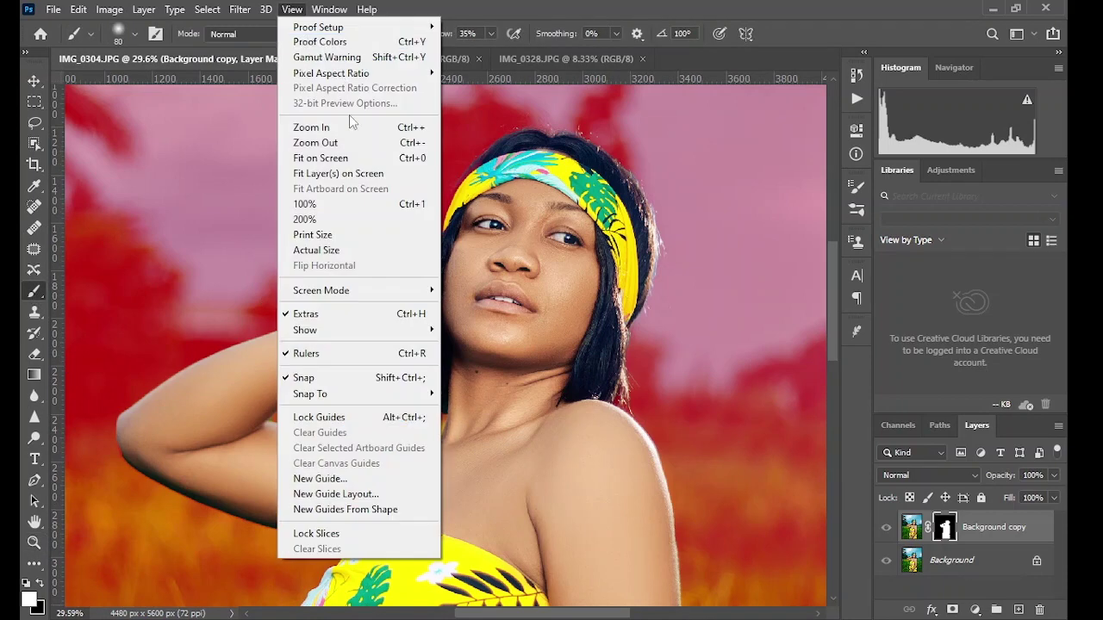
click(353, 158)
key(backslash)
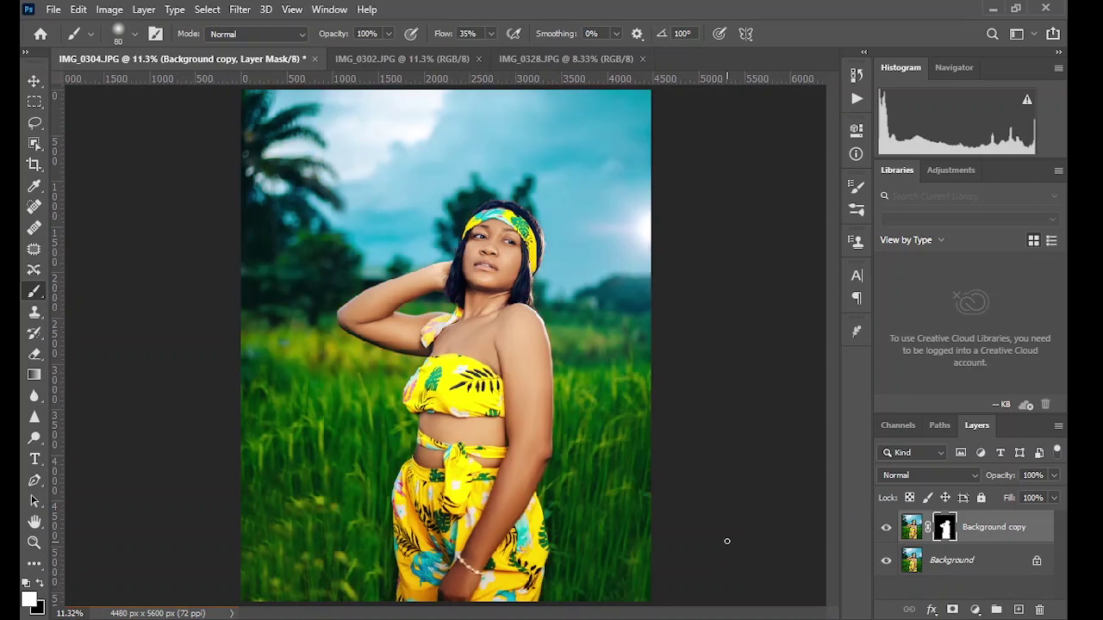
drag(978, 560, 1019, 609)
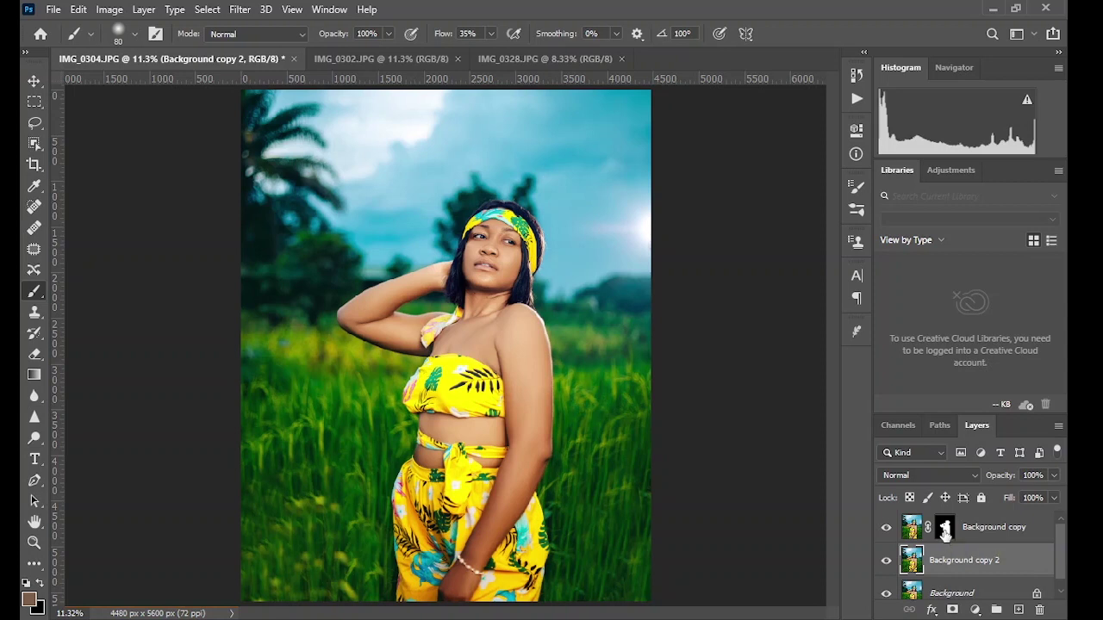
Rename Background copy 2 to 'bg' and Background copy to 'sbj'
click(945, 532)
click(946, 565)
double_click(950, 561)
text(bg)
key(Return)
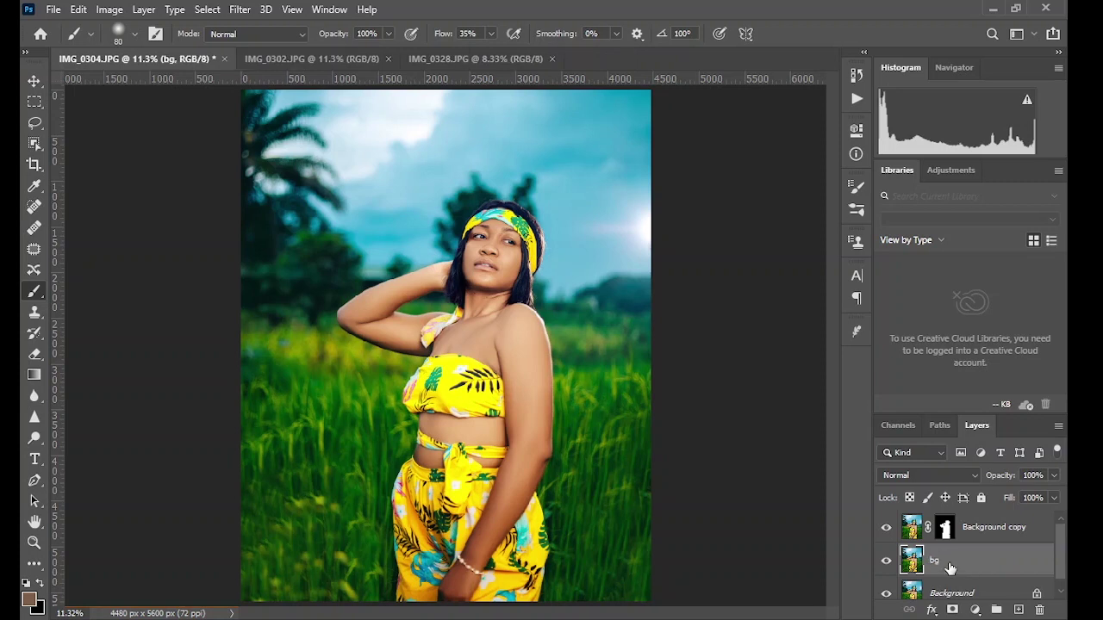
double_click(980, 527)
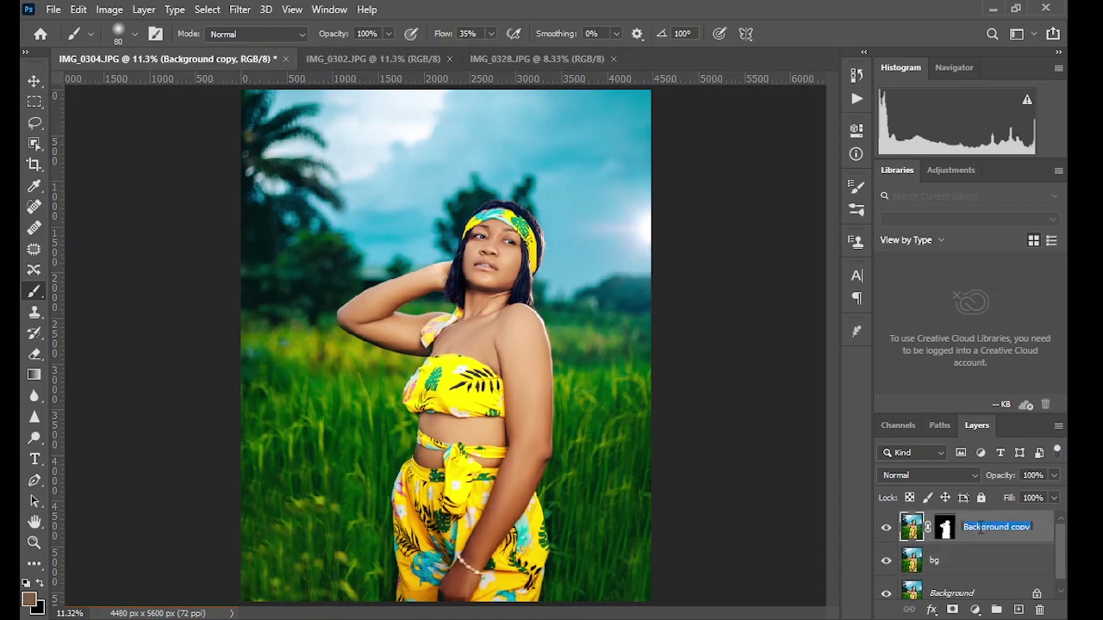
text(sbj)
key(Return)
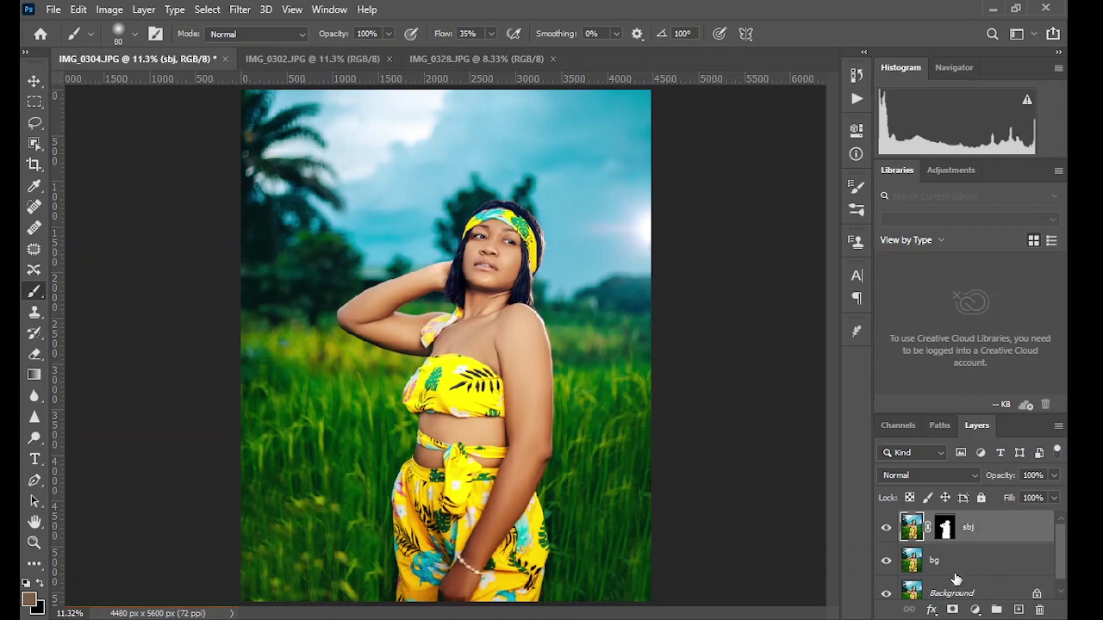
With bg active, load the woman's outline as a selection from the sbj mask
click(955, 572)
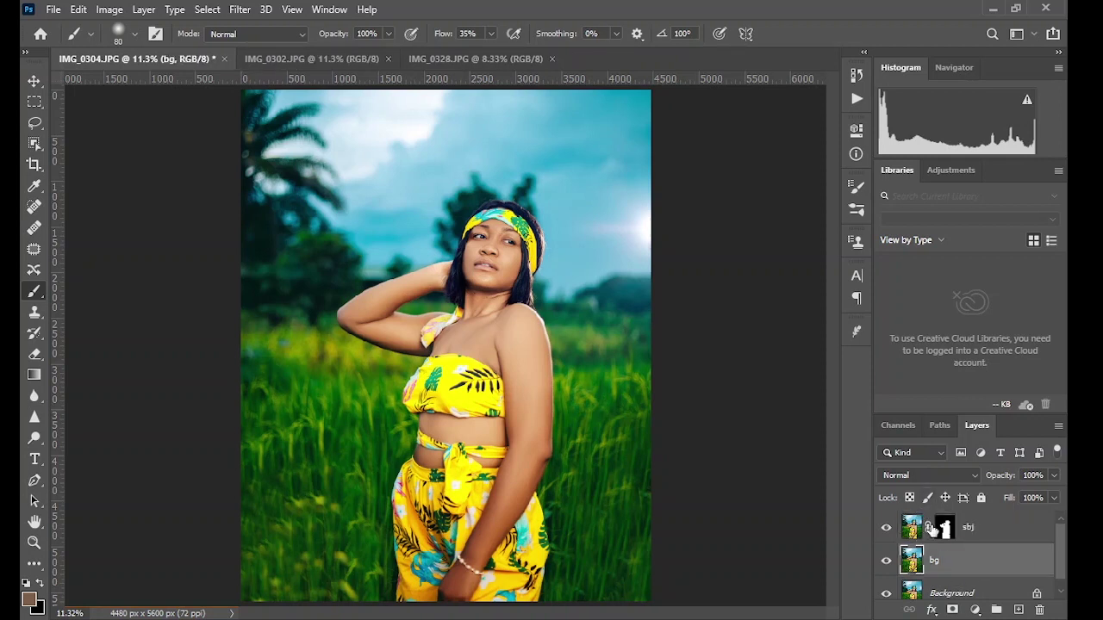
drag(941, 527, 948, 538)
ctrl+click(948, 534)
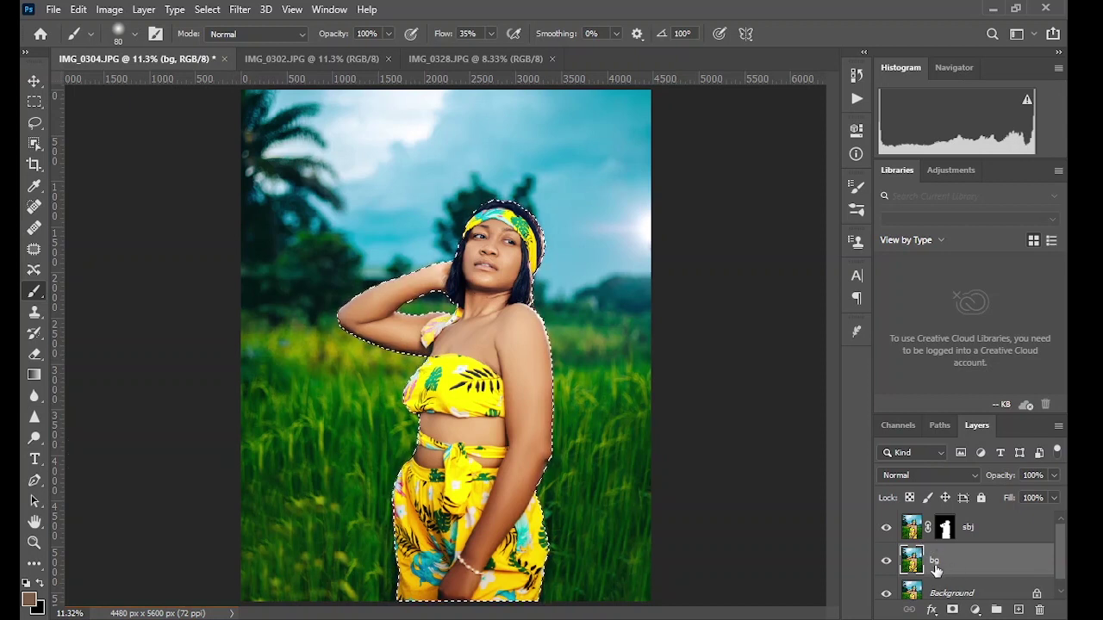
Expand the subject selection by 15 pixels
click(207, 10)
mouse_move(289, 238)
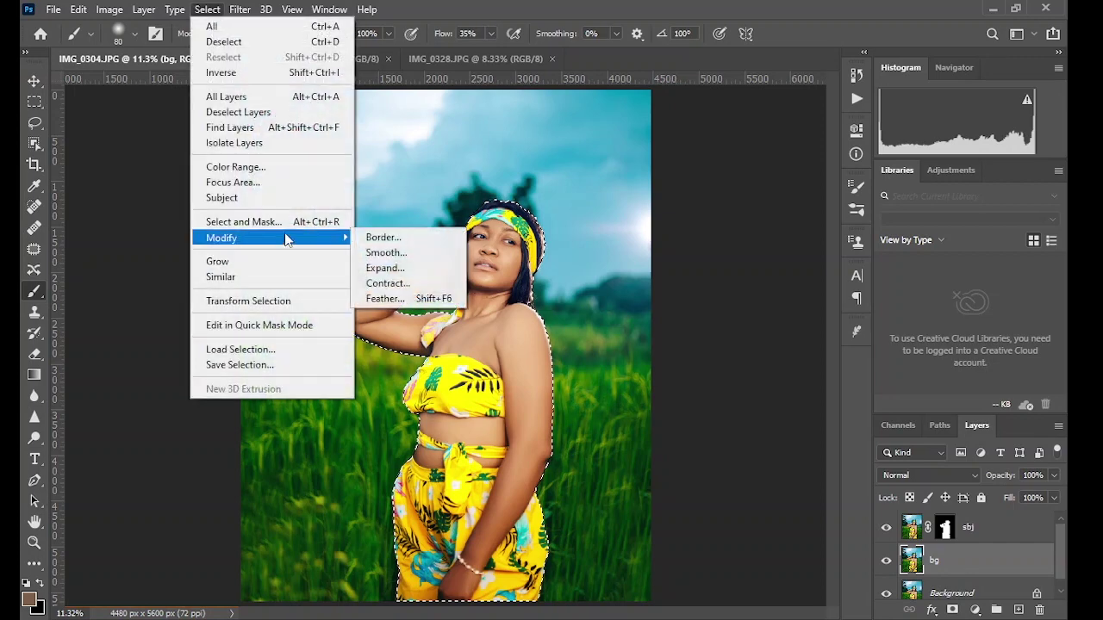
click(387, 269)
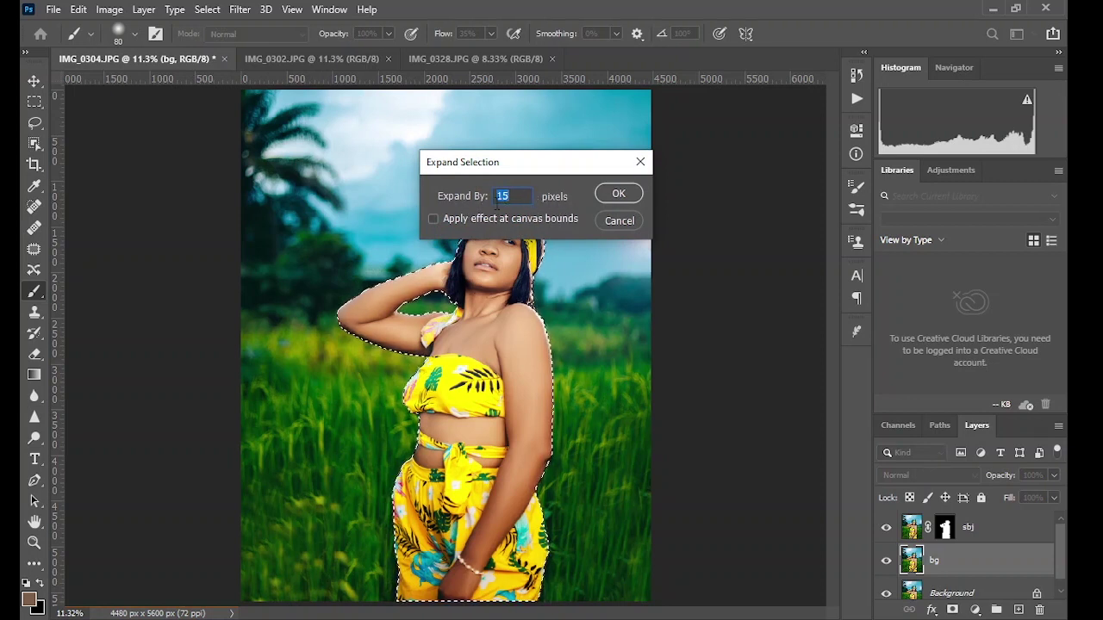
click(617, 193)
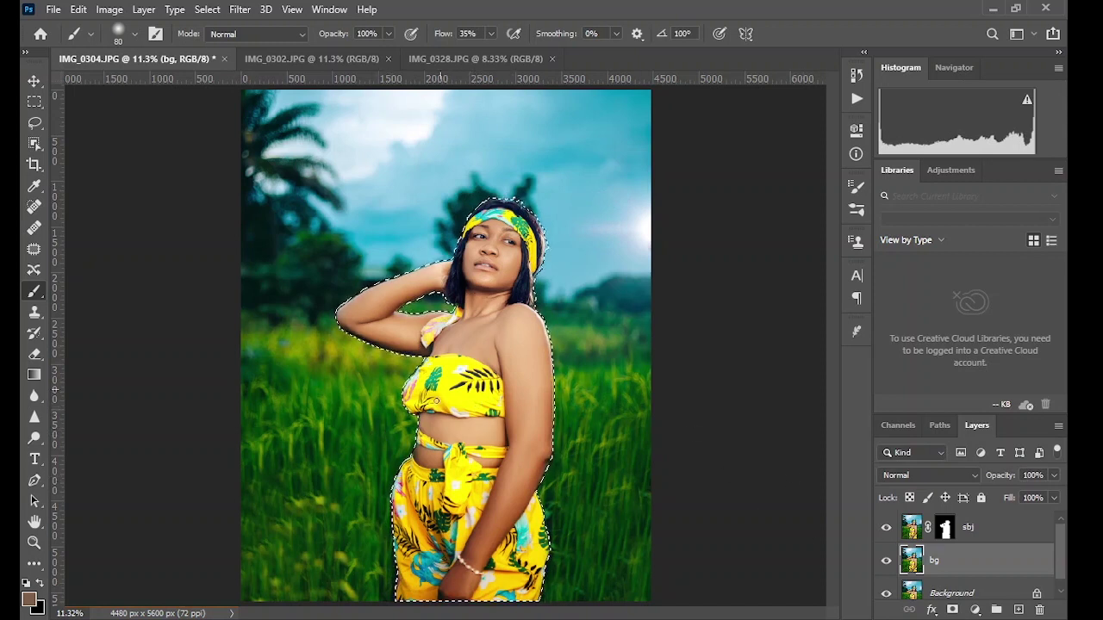
Fill the selection on bg with Content-Aware to remove the woman
click(79, 10)
click(180, 259)
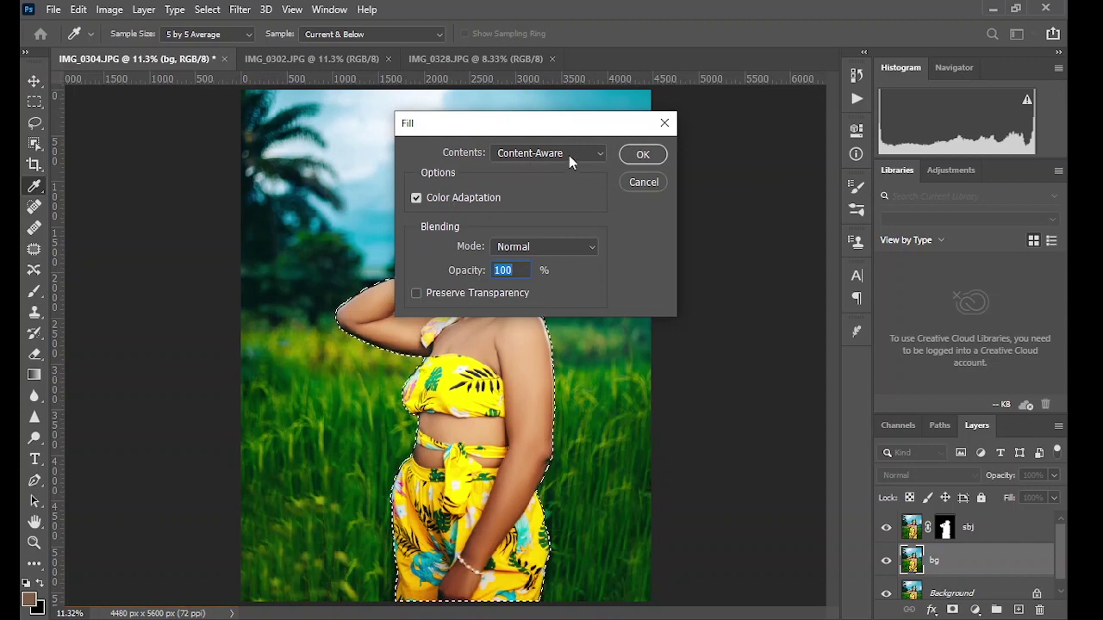
click(643, 155)
key(b)
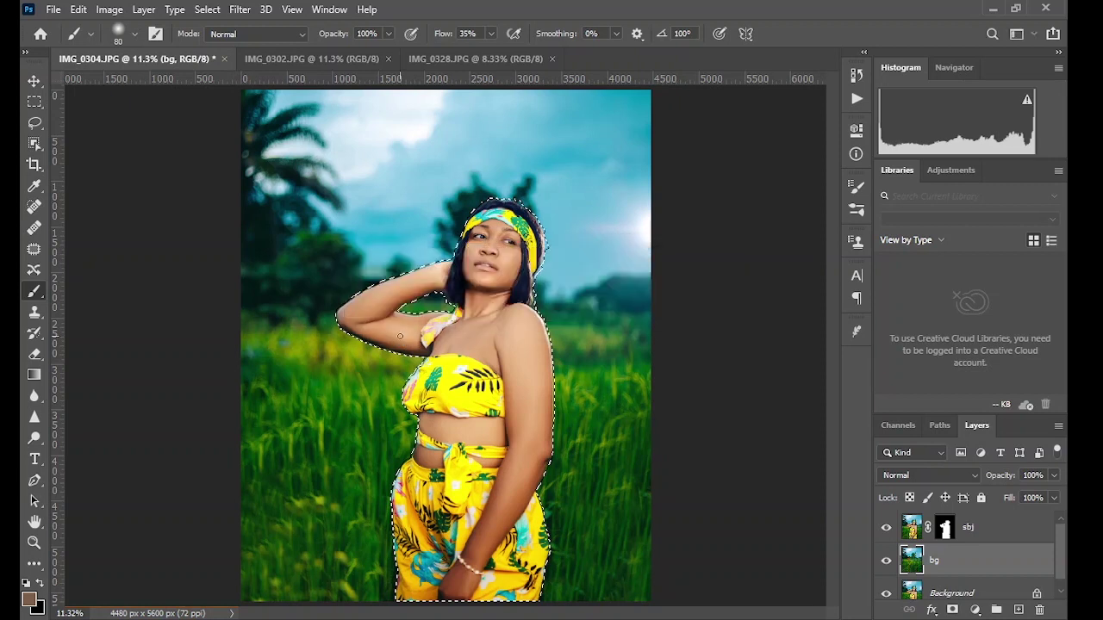
Hide the sbj layer to check the filled background, then deselect the subject selection
click(886, 528)
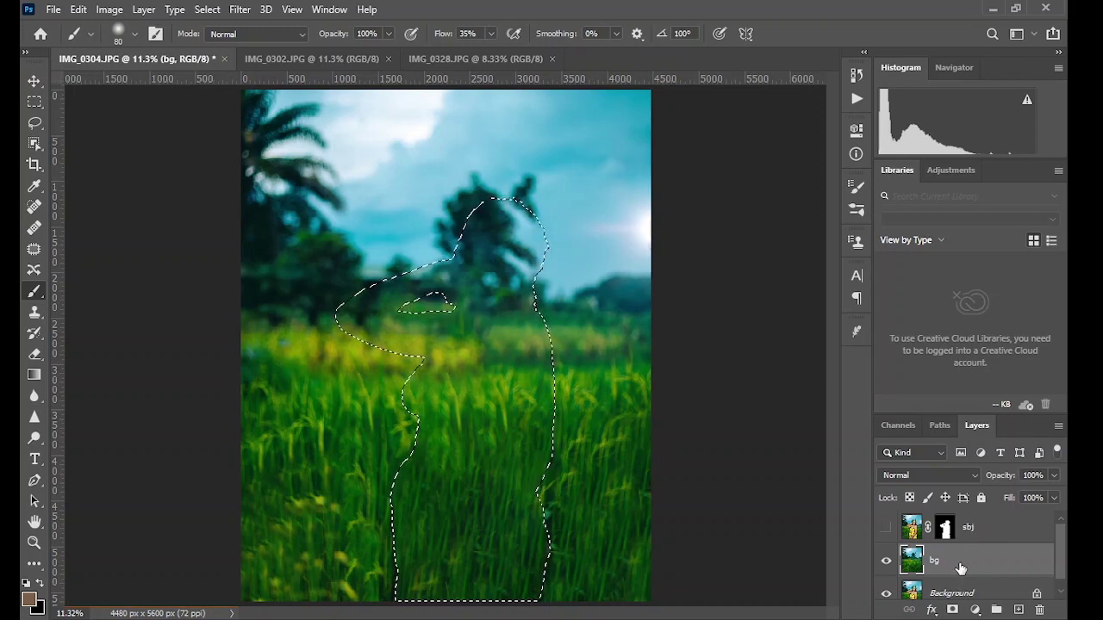
click(207, 9)
click(218, 38)
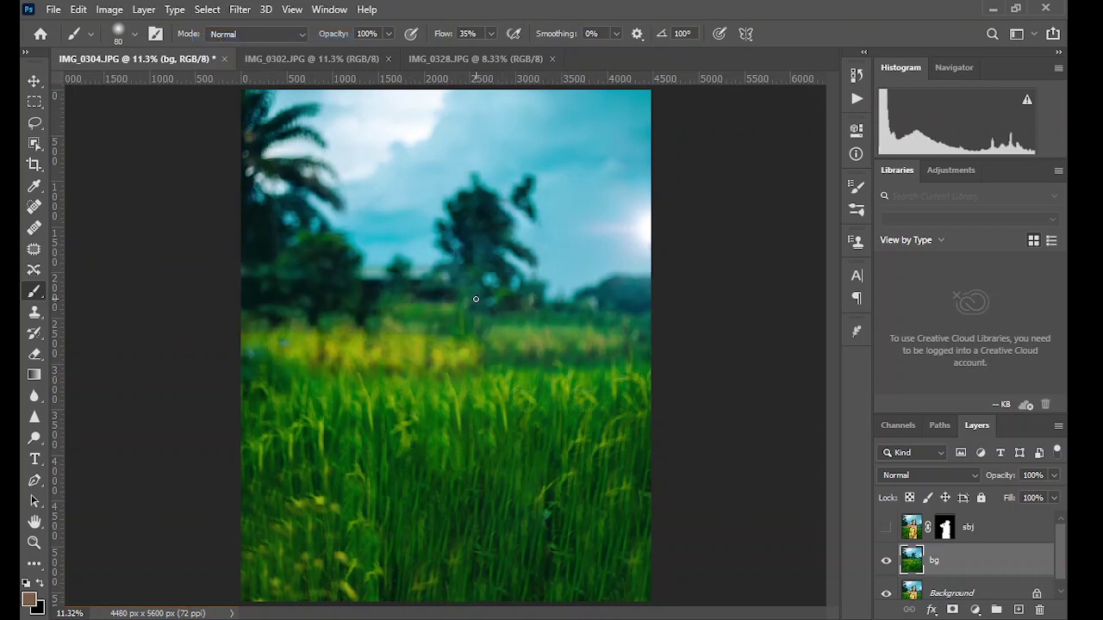
Apply Filter > Blur Gallery > Field Blur to the bg layer
click(233, 10)
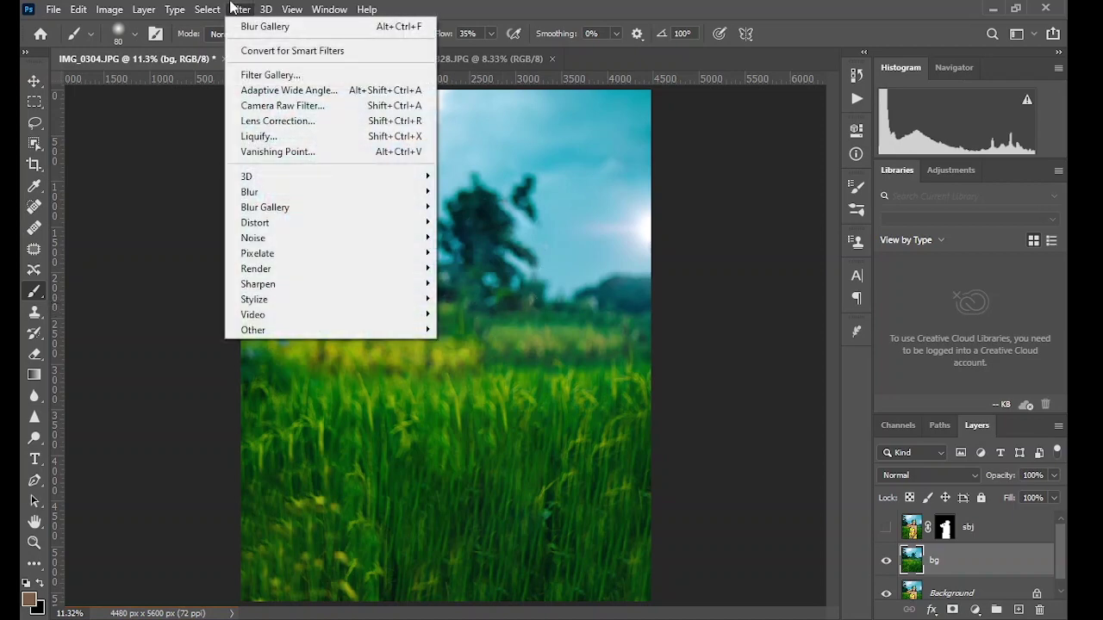
mouse_move(349, 208)
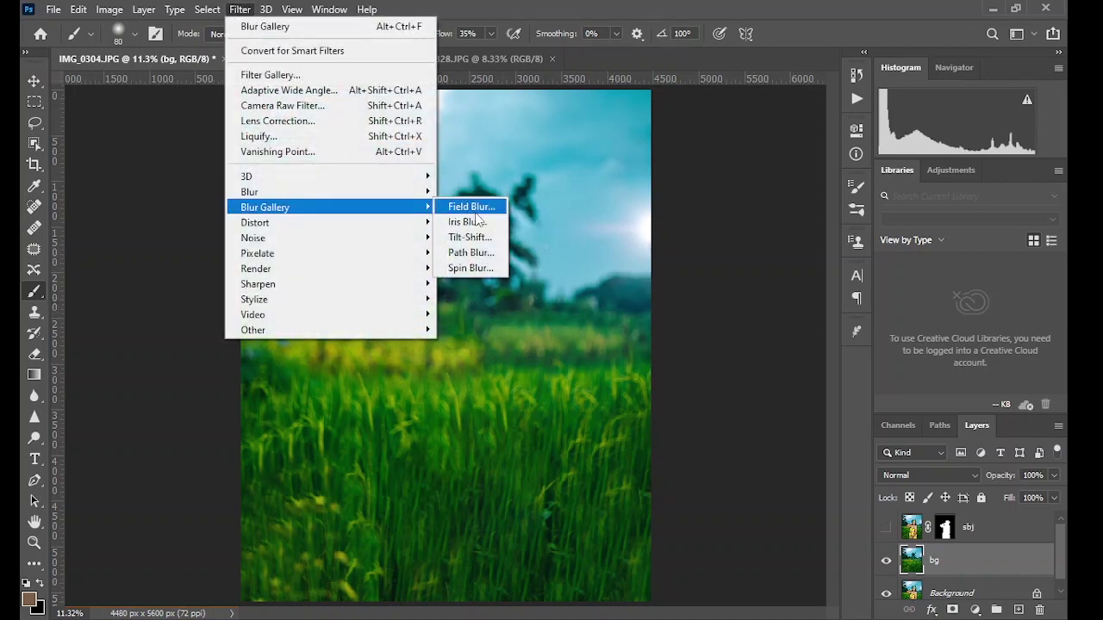
click(470, 207)
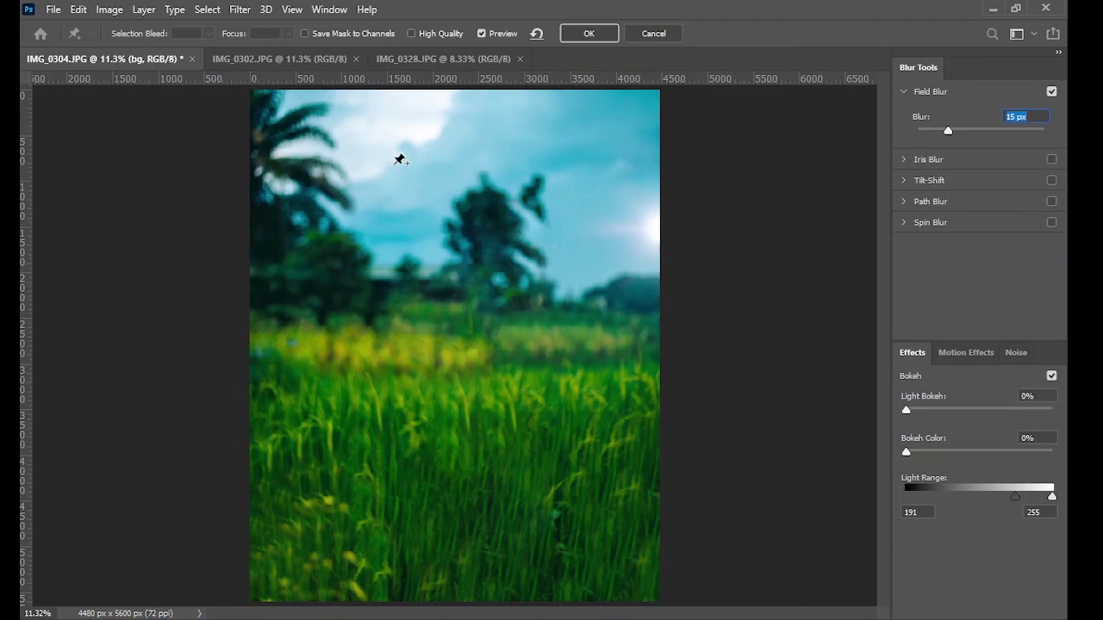
Add a 243 px blur pin in the sky and a 157 px pin on the left trees
click(418, 133)
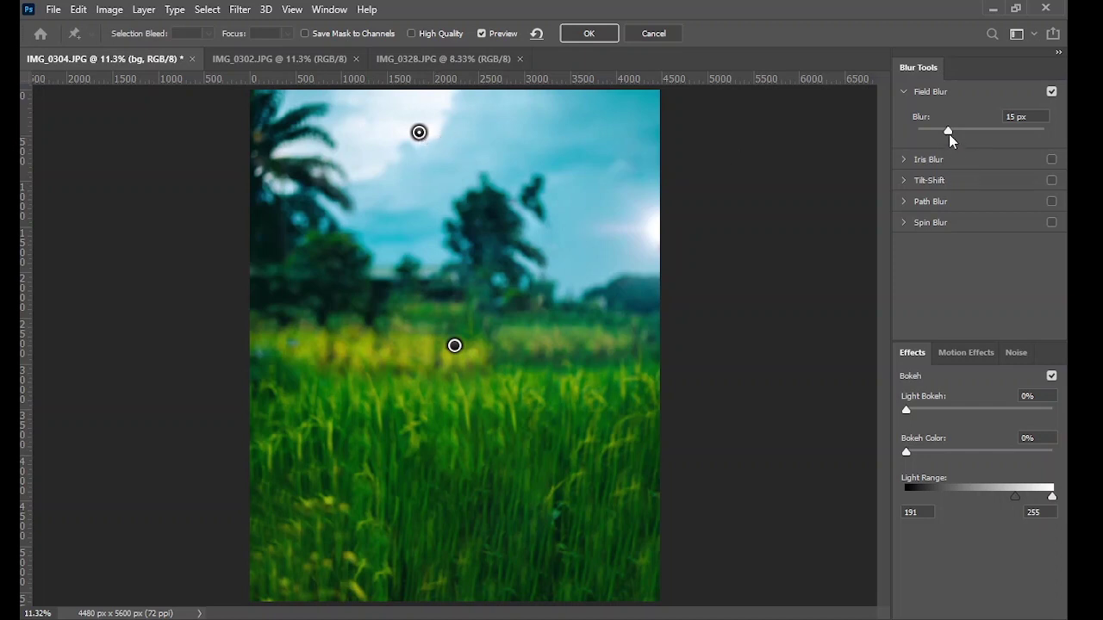
drag(949, 131, 1018, 137)
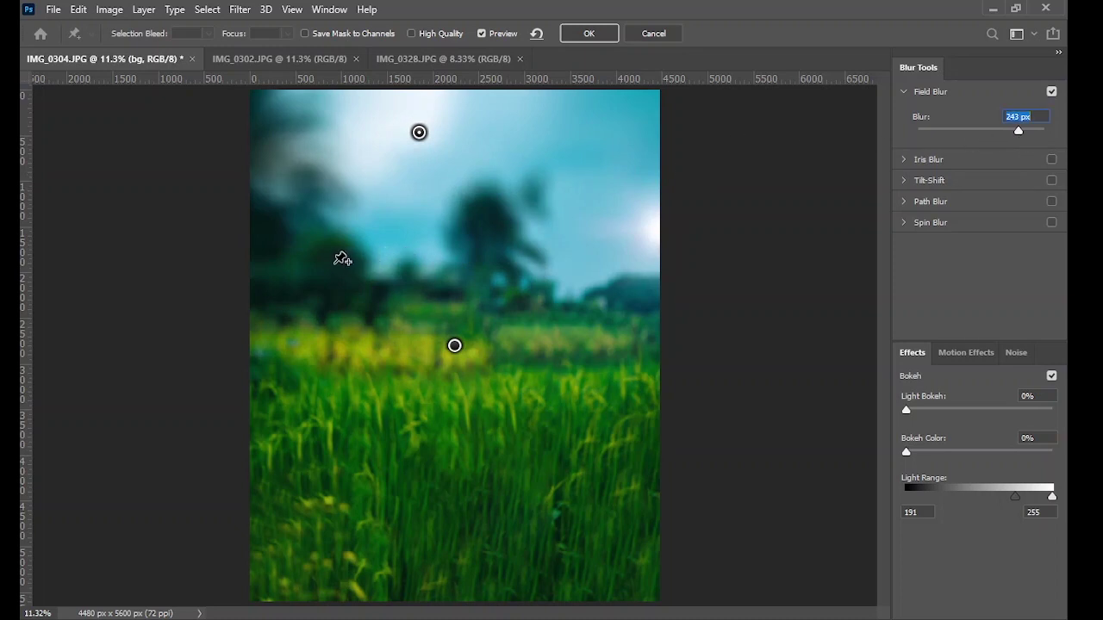
click(334, 263)
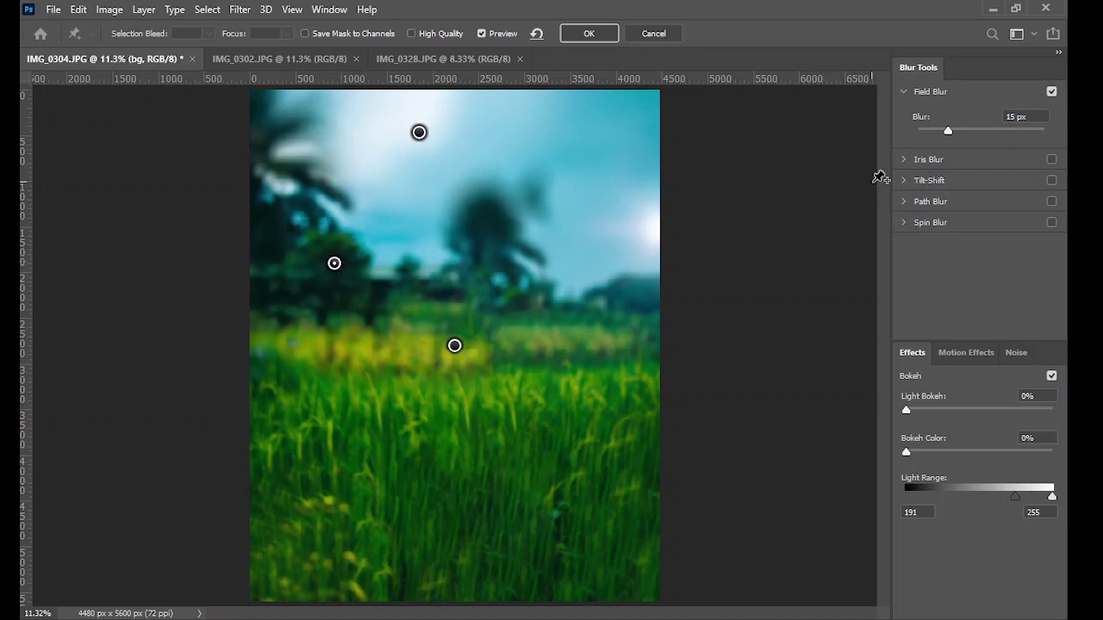
drag(951, 132, 996, 135)
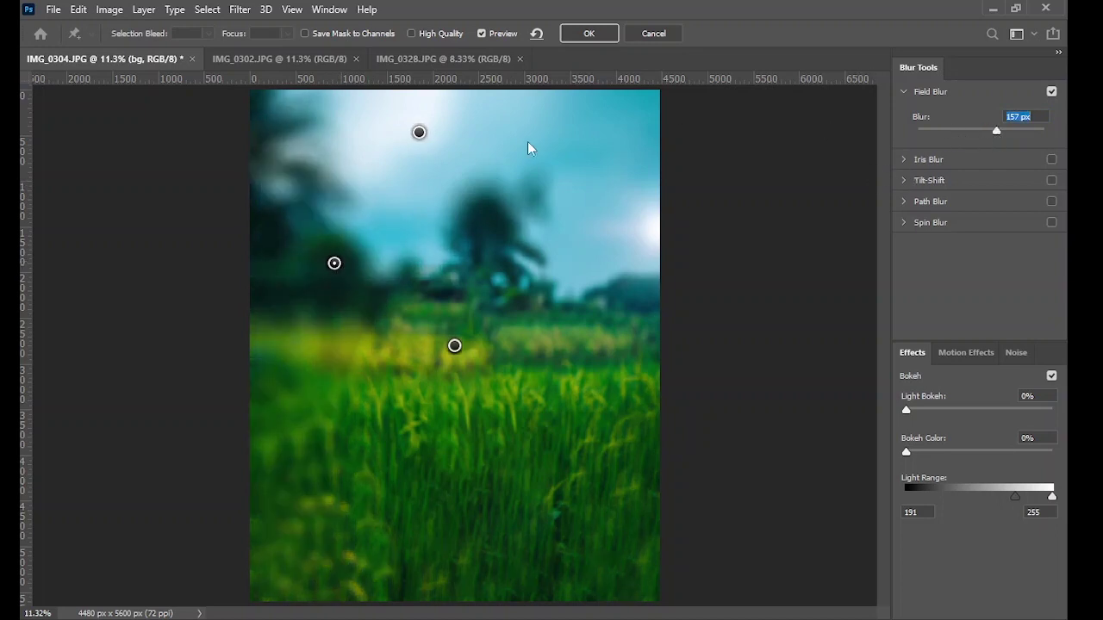
click(418, 133)
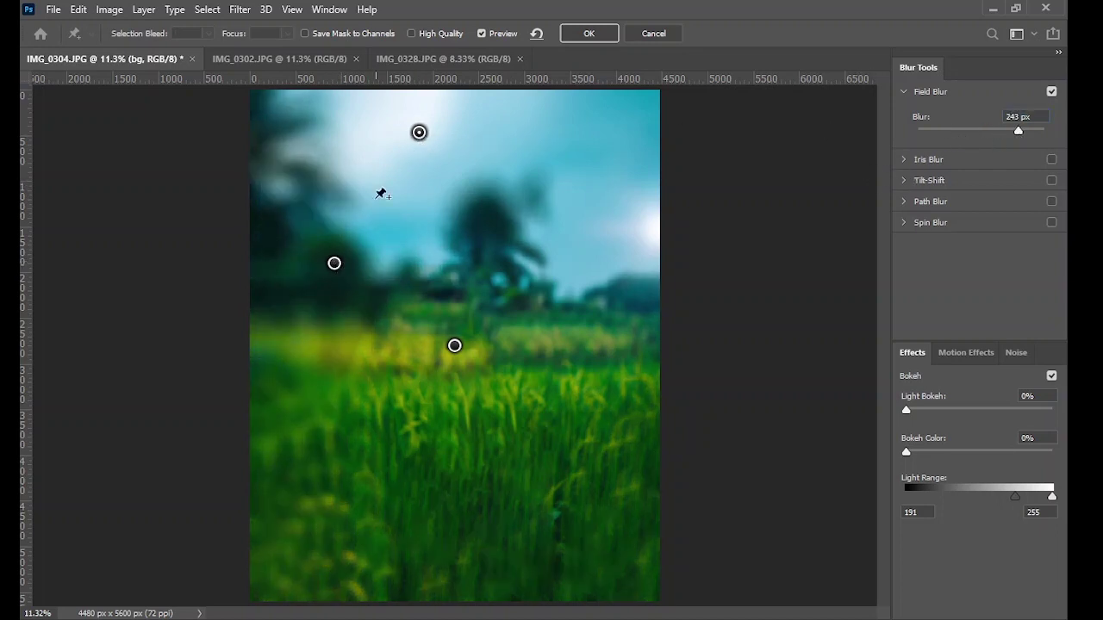
Raise the centre pin's blur slightly, nudge the sky pin, then commit the Field Blur
click(335, 263)
click(454, 345)
drag(954, 133, 962, 133)
drag(433, 138, 447, 140)
click(336, 265)
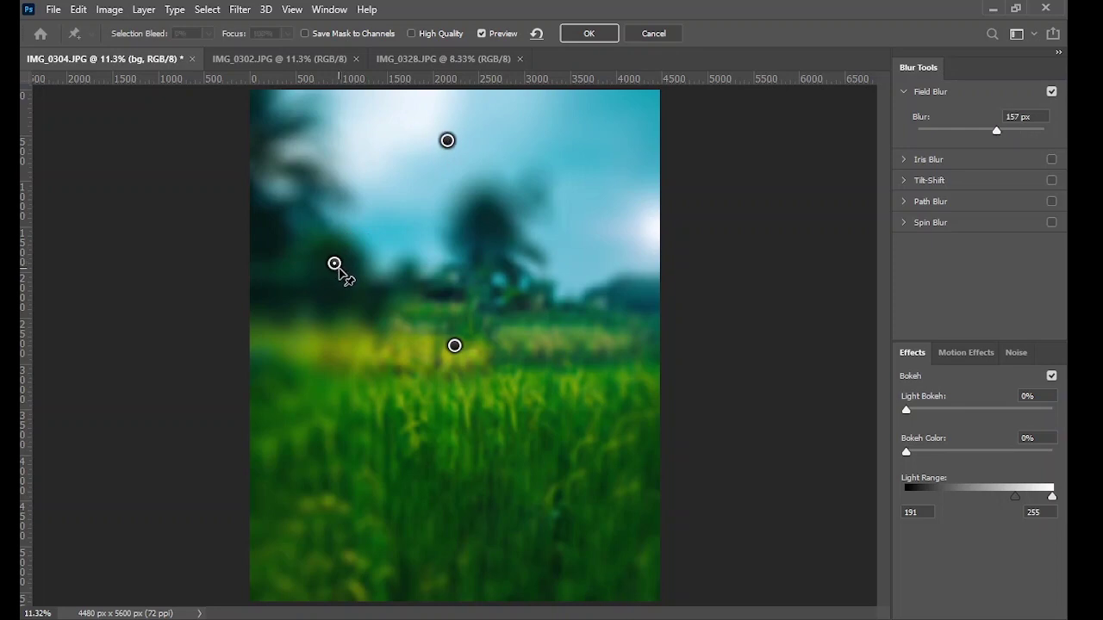
click(449, 141)
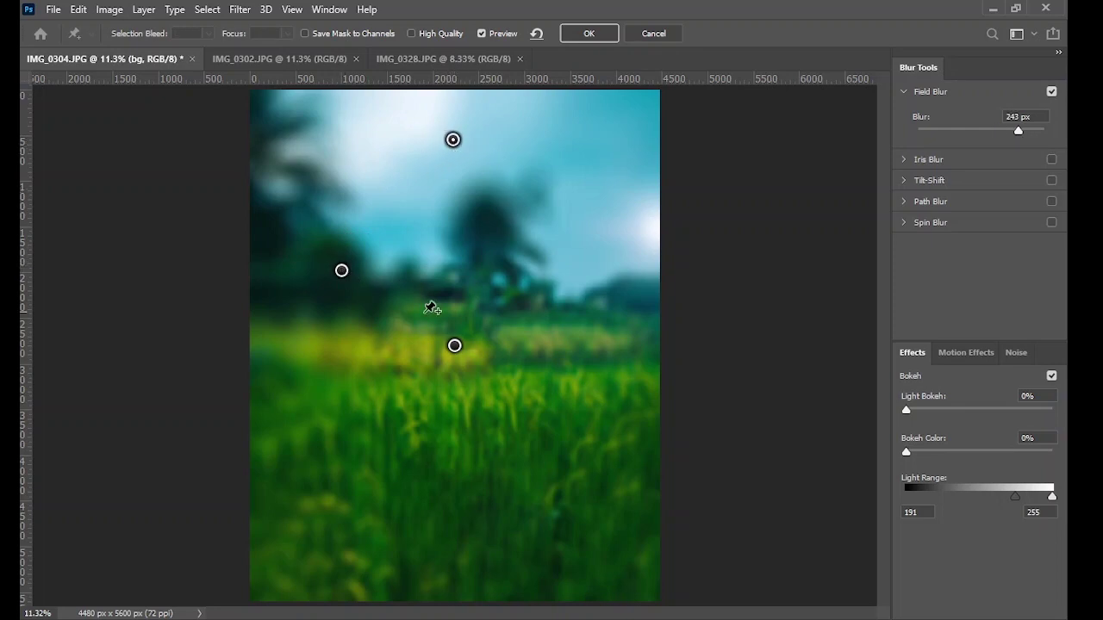
click(576, 34)
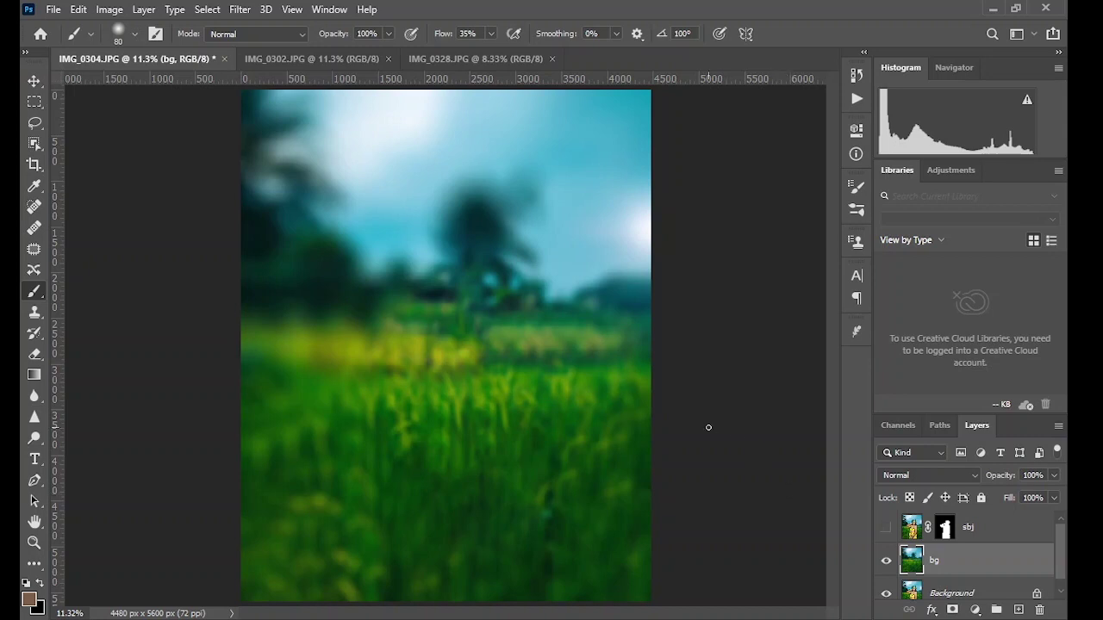
Show sbj over the blurred bg, then toggle sbj and bg visibility to compare with the original
click(886, 528)
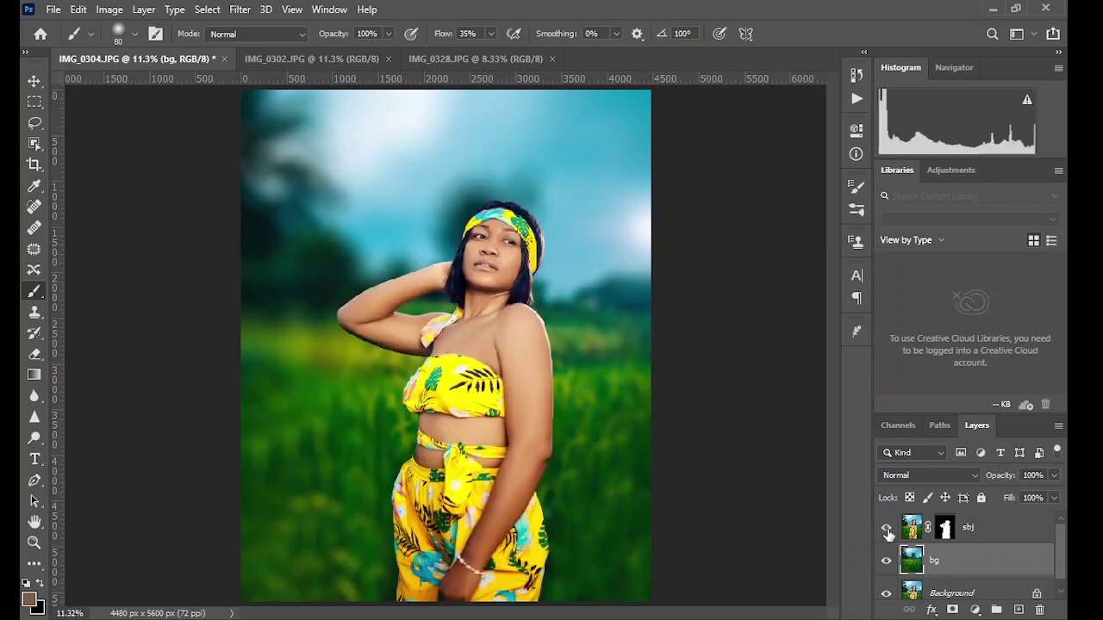
click(965, 534)
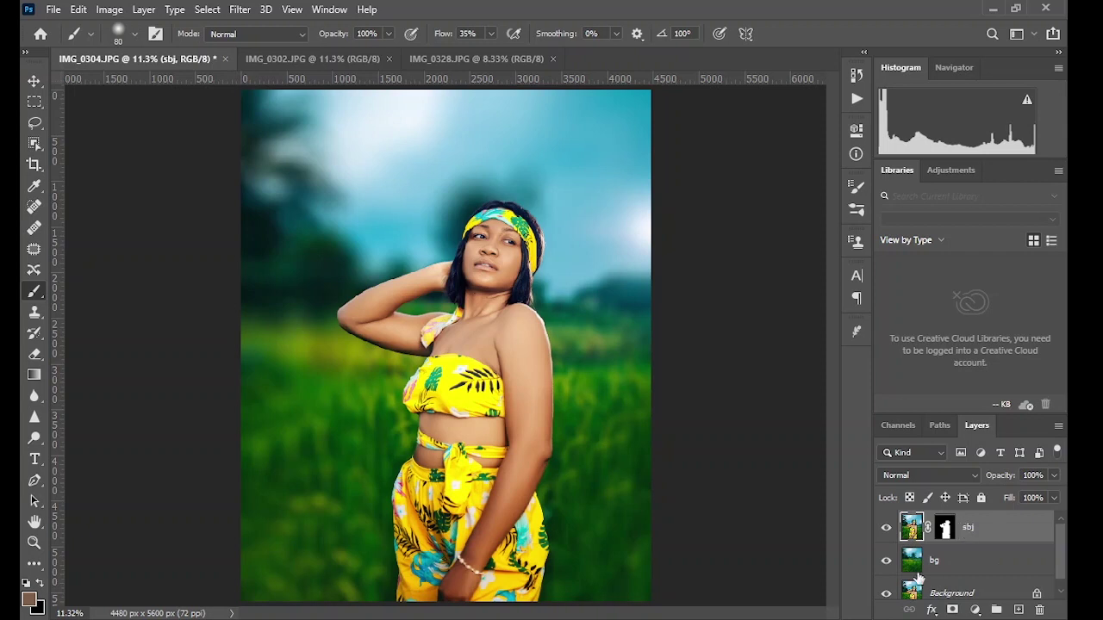
scroll(926, 560, down, 1)
alt+click(887, 585)
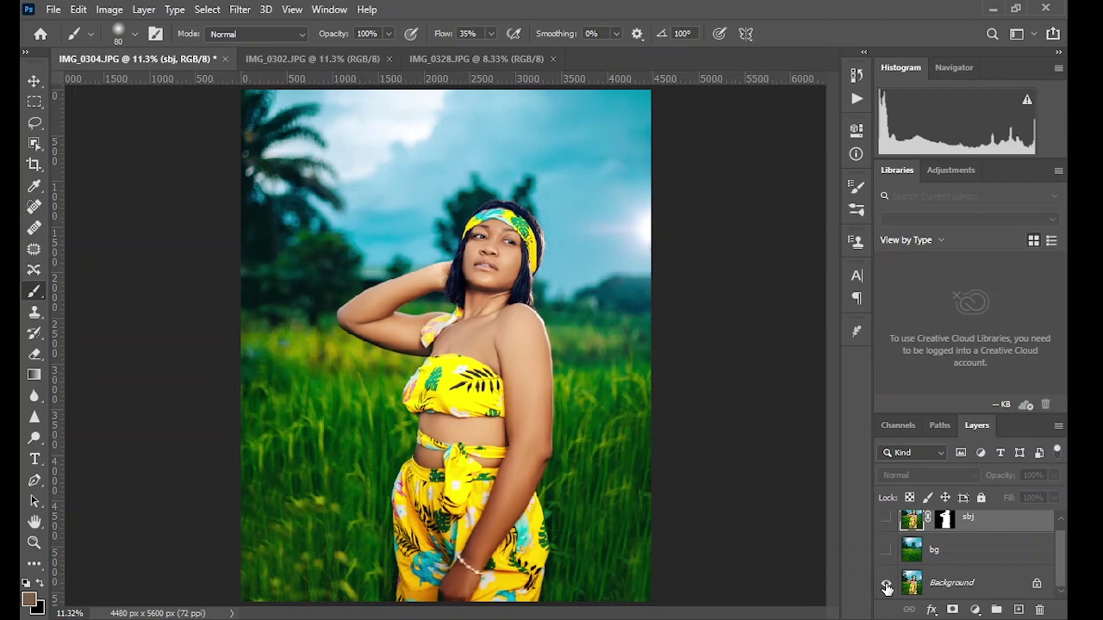
alt+click(886, 587)
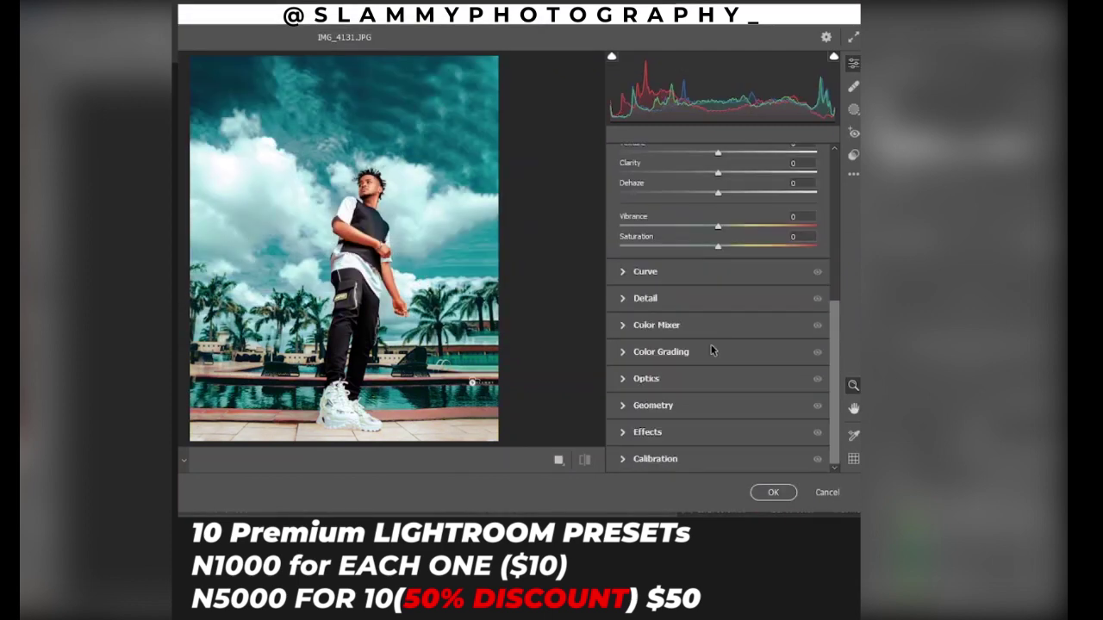
Cycle Camera Raw's before/after views, then load a saved preset onto IMG_4131.JPG
scroll(715, 301, up, 5)
drag(672, 403, 650, 402)
click(585, 460)
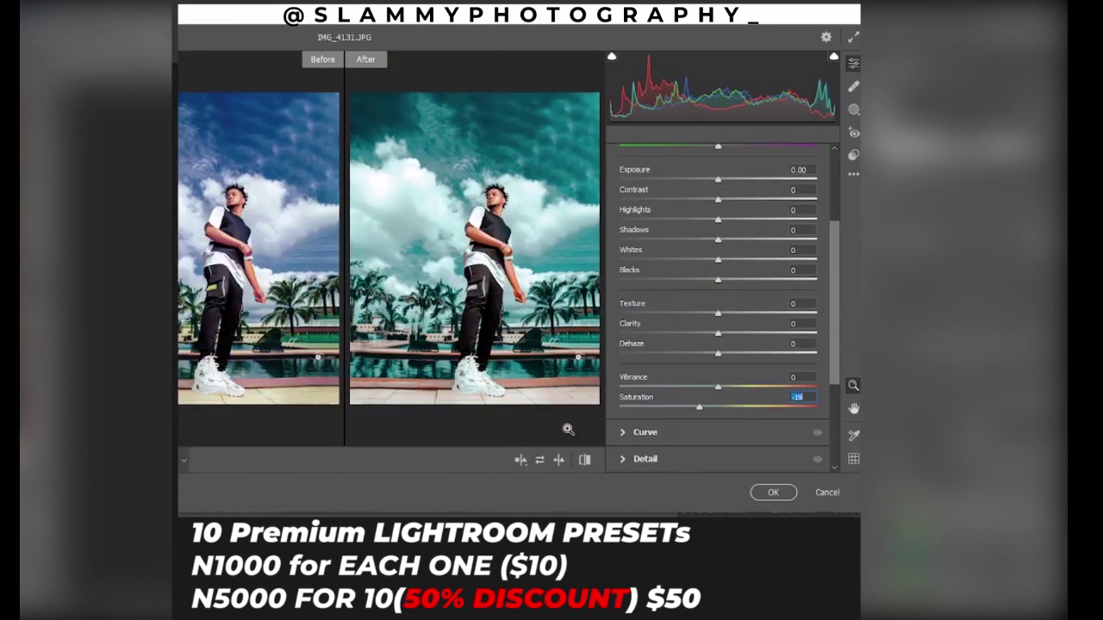
click(585, 461)
click(853, 174)
click(788, 325)
click(423, 323)
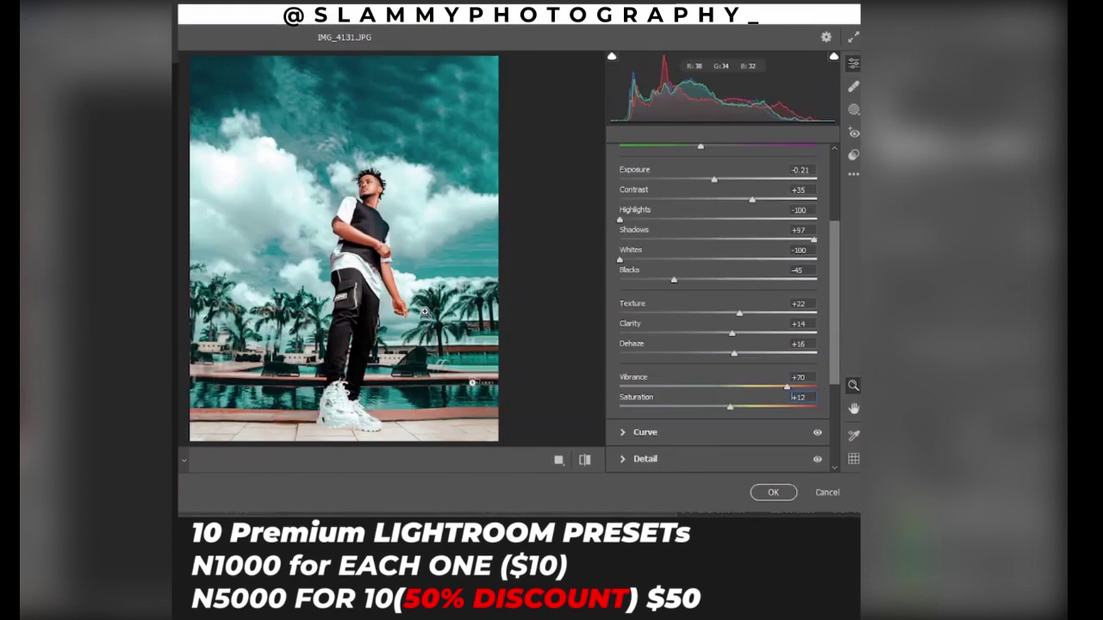